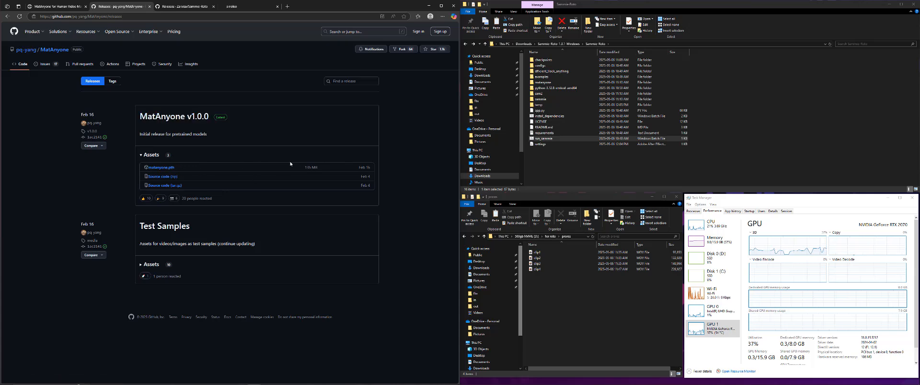
- View the Pinokio page for MatAnyone and the Sammie-Roto releases page
{"action": "left_click", "coordinate": [239, 8]}
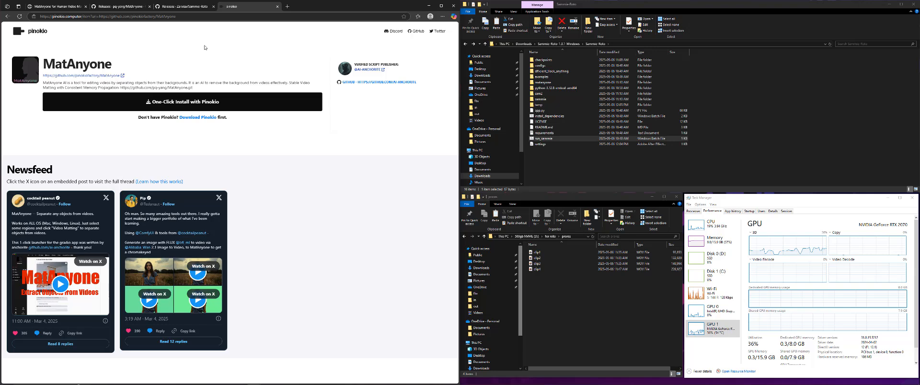
{"action": "left_click", "coordinate": [178, 7]}
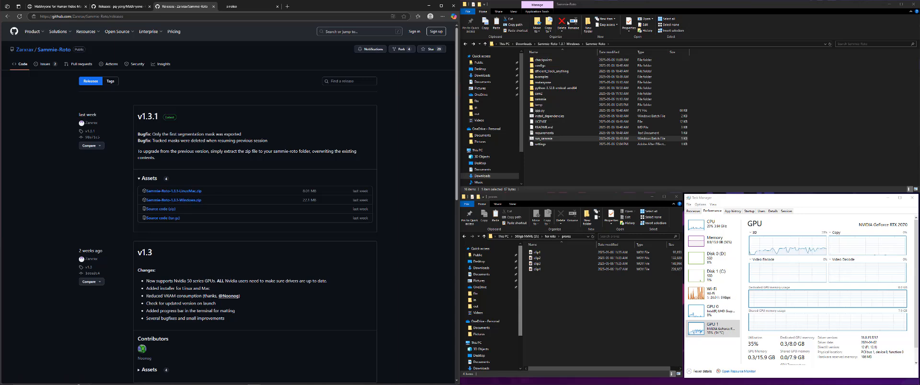
- Run the install_dependencies batch file to view its version choices, and close it without choosing one
{"action": "left_click", "coordinate": [541, 140]}
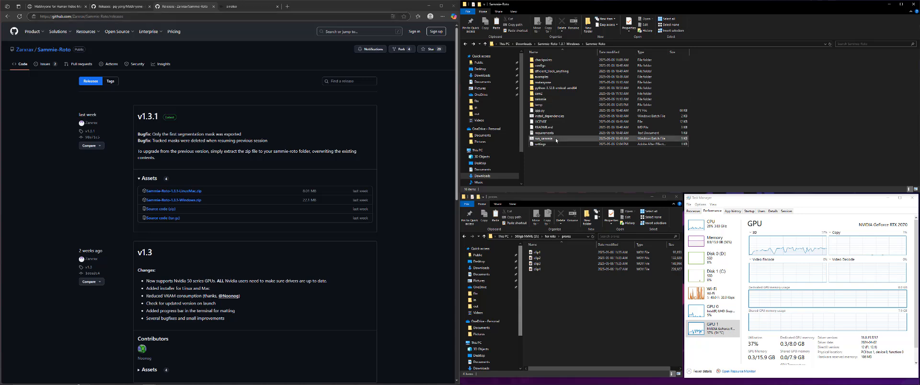
{"action": "double_click", "coordinate": [533, 116]}
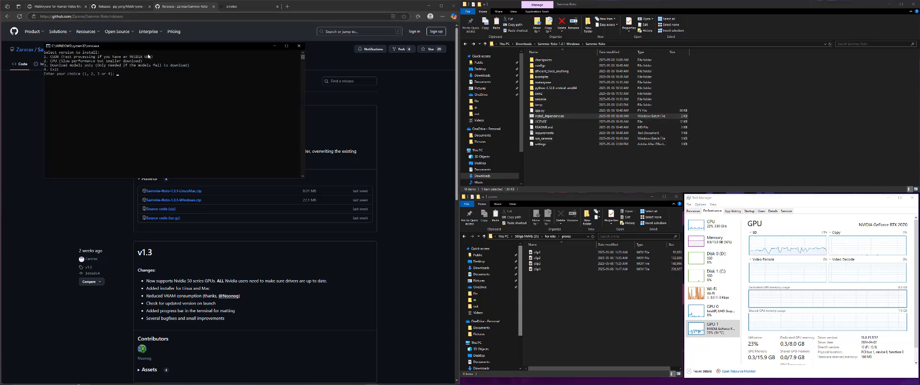
{"action": "left_click", "coordinate": [300, 46]}
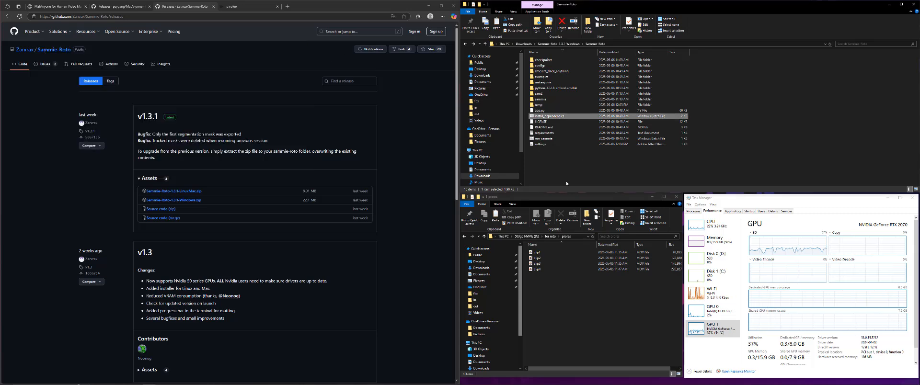
- Launch Sammie-Roto with the run_sammie batch file and load clip1 from the proxies folder as the input video
{"action": "left_click", "coordinate": [555, 174]}
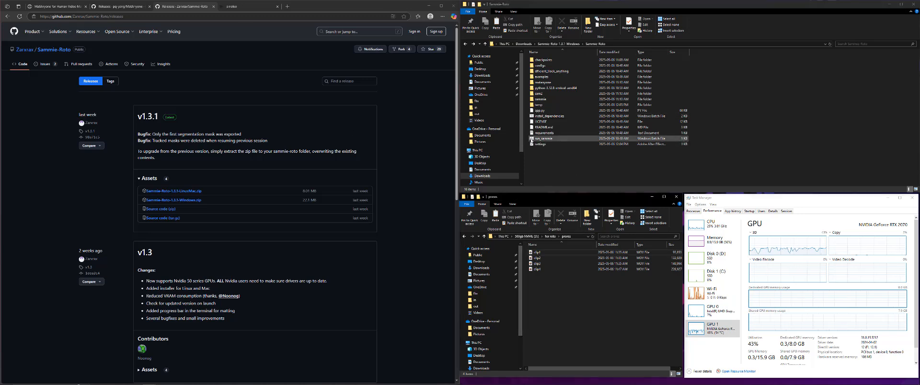
{"action": "double_click", "coordinate": [532, 139]}
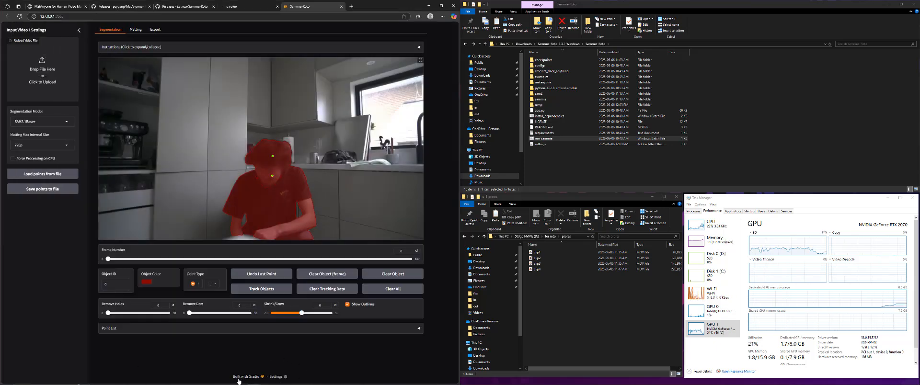
{"action": "left_click", "coordinate": [539, 198]}
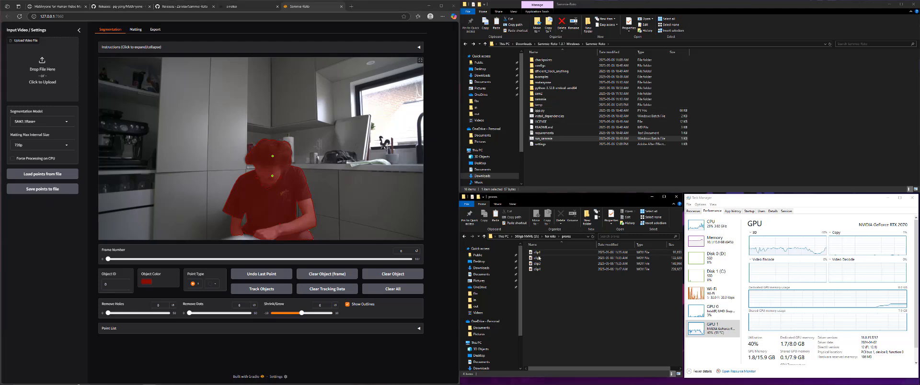
{"action": "left_click_drag", "start_coordinate": [537, 252], "coordinate": [45, 79]}
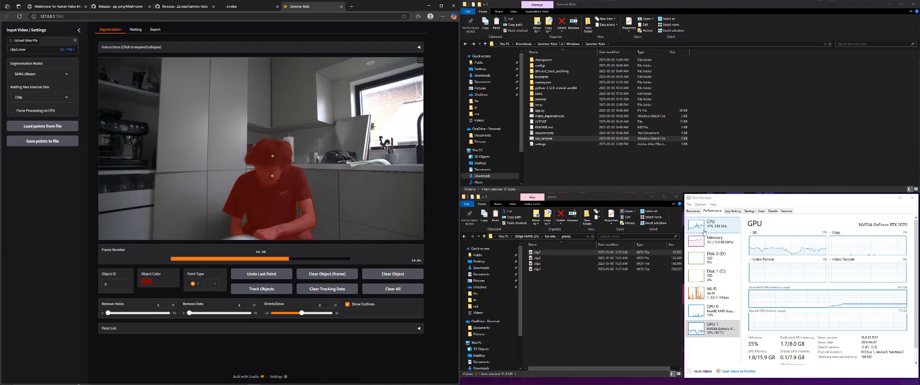
- Check the CPU performance graph in Task Manager and return to the GPU 1 graph
{"action": "left_click", "coordinate": [701, 228]}
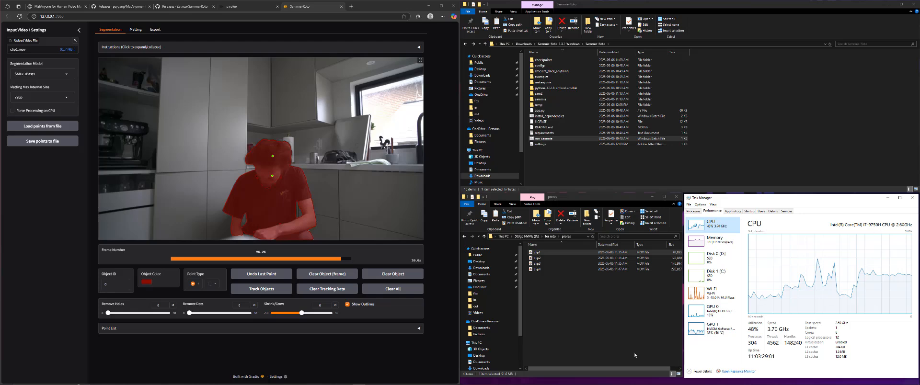
{"action": "left_click", "coordinate": [713, 328]}
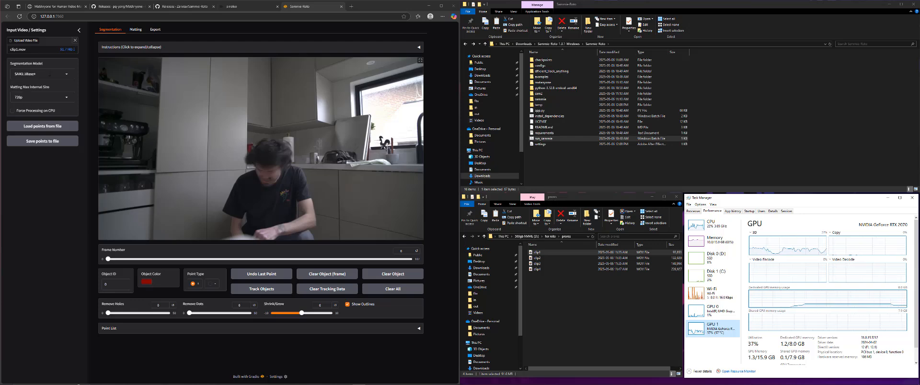
- Review the available segmentation models and matting max internal sizes without changing either setting
{"action": "left_click", "coordinate": [41, 74]}
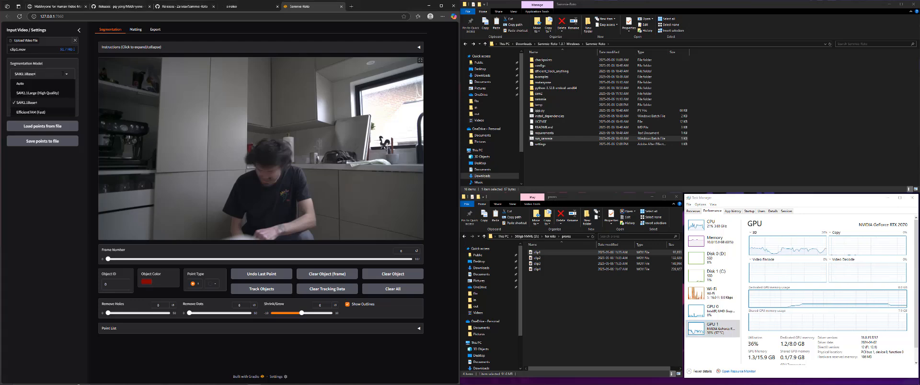
{"action": "left_click", "coordinate": [30, 133]}
{"action": "left_click", "coordinate": [32, 97]}
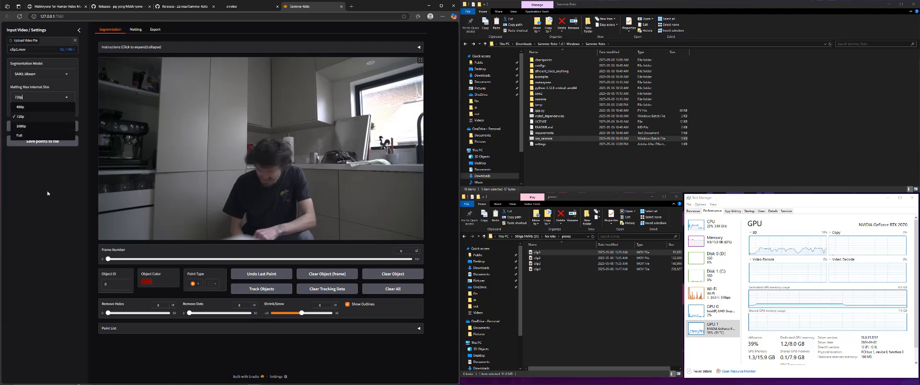
{"action": "left_click", "coordinate": [38, 98]}
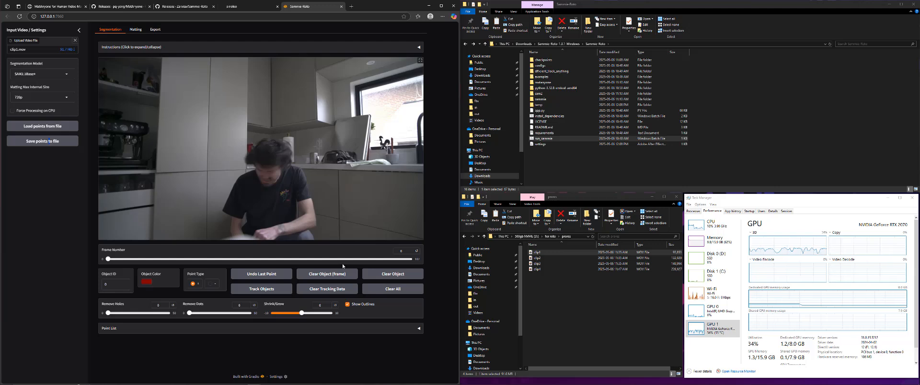
- Mark the seated man's hair and shirt with points on frame 0, and run matting with the matting result shown
{"action": "left_click", "coordinate": [267, 152]}
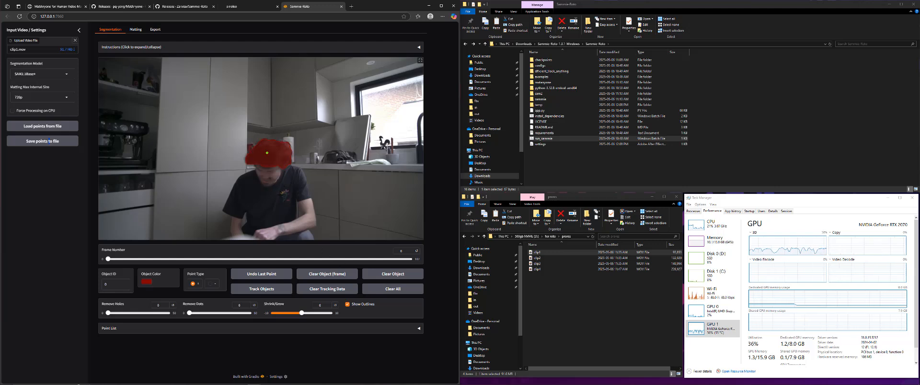
{"action": "left_click", "coordinate": [281, 195]}
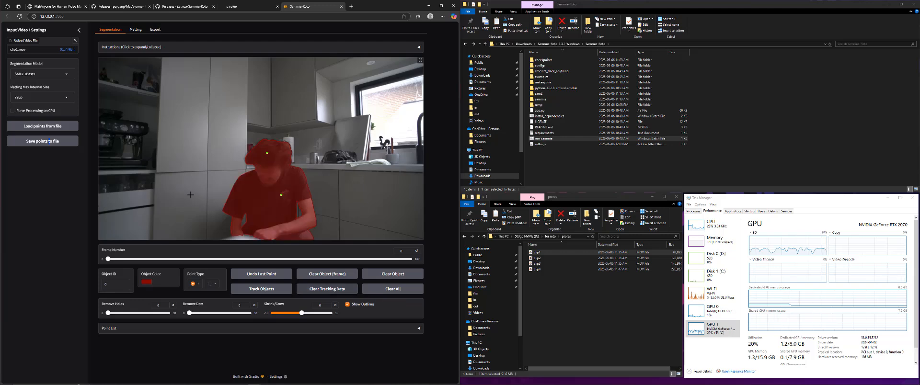
{"action": "left_click", "coordinate": [136, 30]}
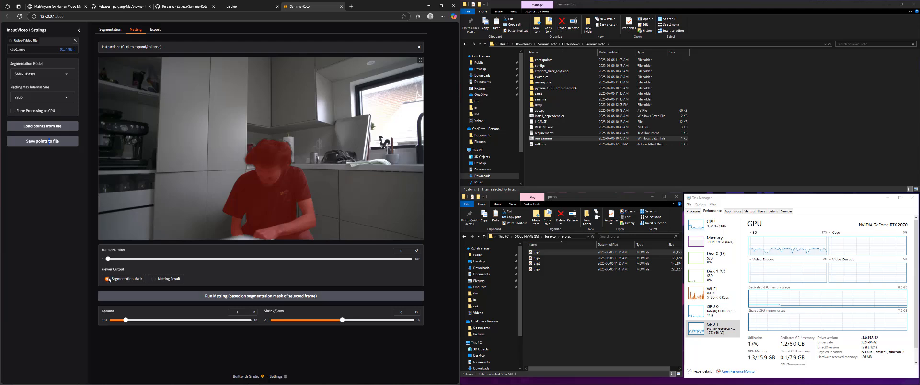
{"action": "left_click", "coordinate": [154, 280]}
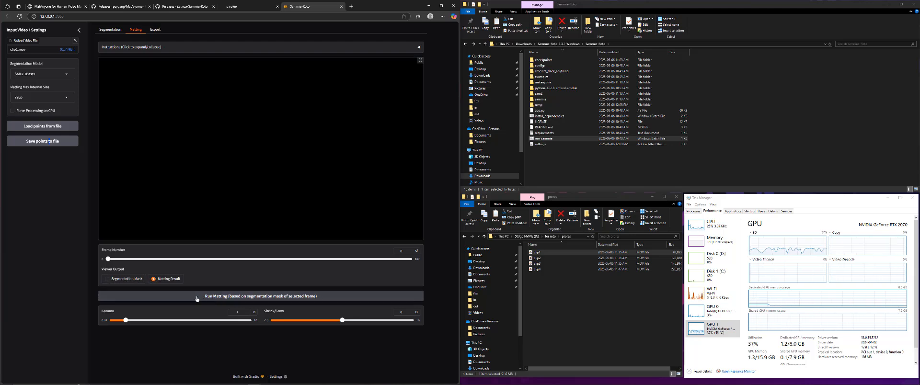
{"action": "left_click", "coordinate": [182, 298]}
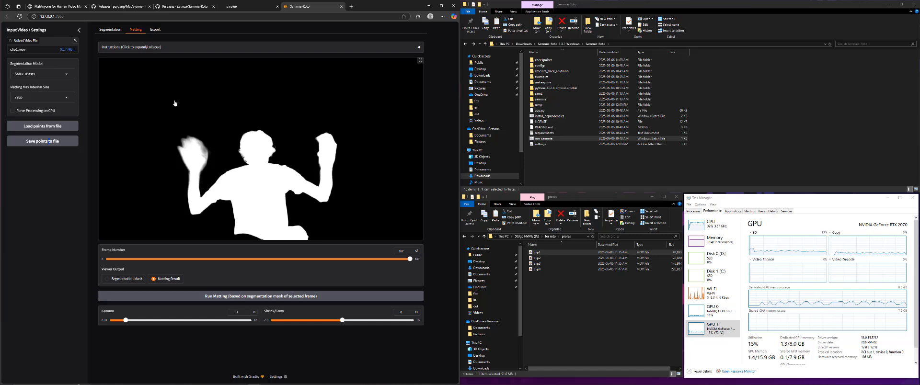
- Export the matte video with Matting as the export content, and download it
{"action": "left_click", "coordinate": [156, 30]}
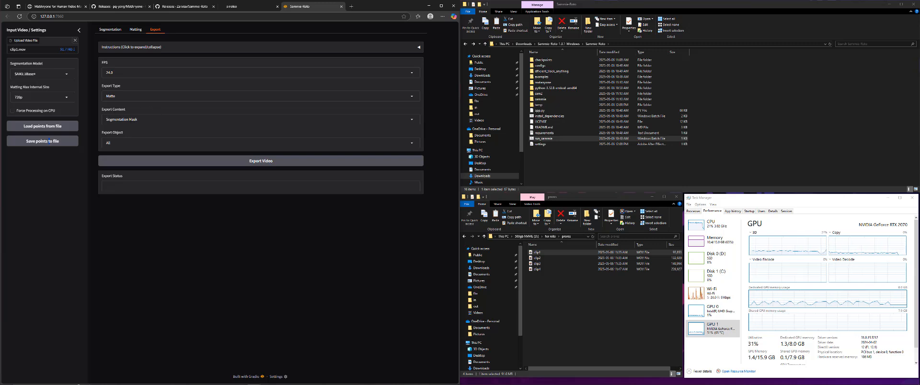
{"action": "left_click", "coordinate": [137, 120]}
{"action": "left_click", "coordinate": [114, 148]}
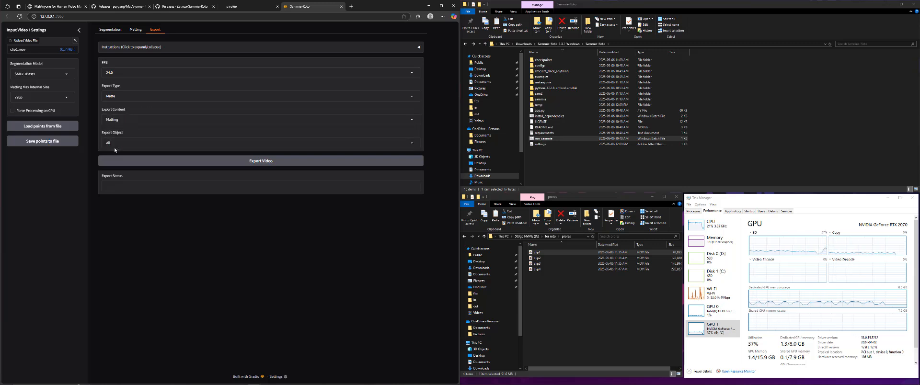
{"action": "left_click", "coordinate": [256, 165]}
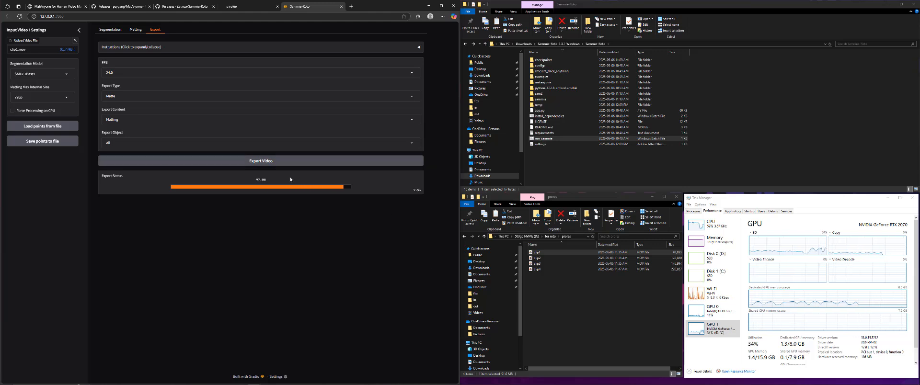
{"action": "left_click", "coordinate": [258, 207]}
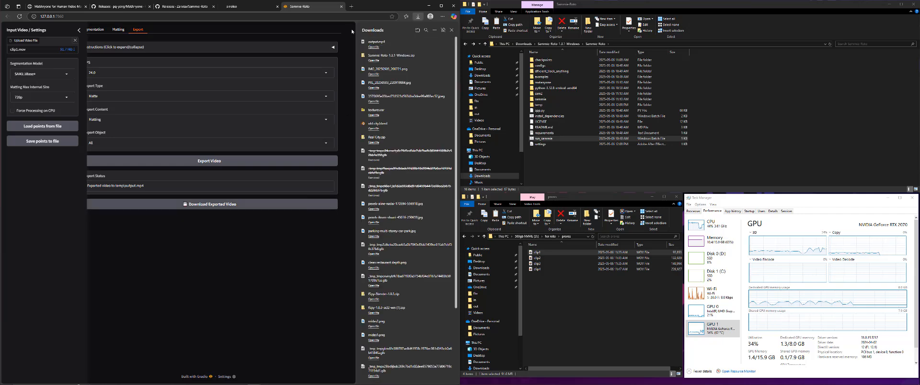
- Play the downloaded output video to check the matte, and close the player
{"action": "left_click", "coordinate": [371, 47]}
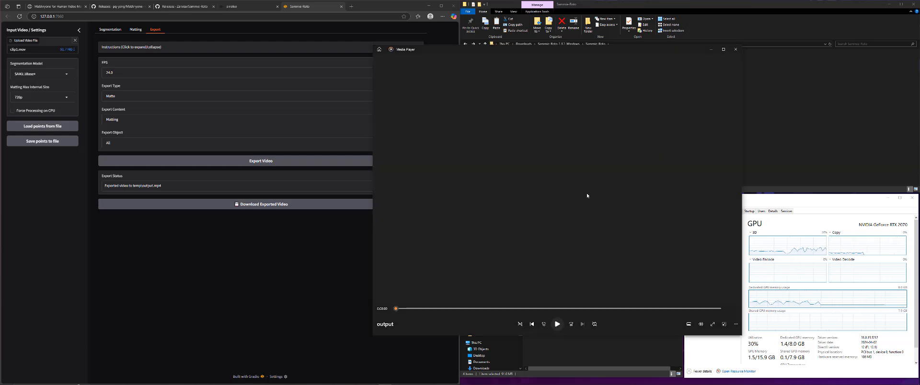
{"action": "left_click", "coordinate": [557, 324]}
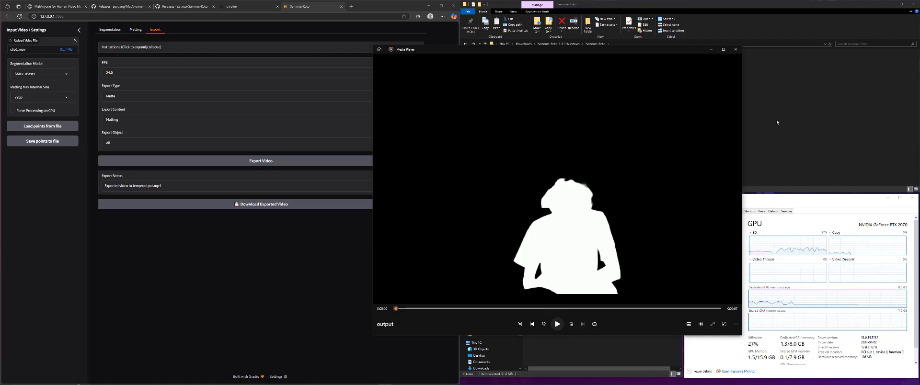
{"action": "left_click", "coordinate": [736, 49]}
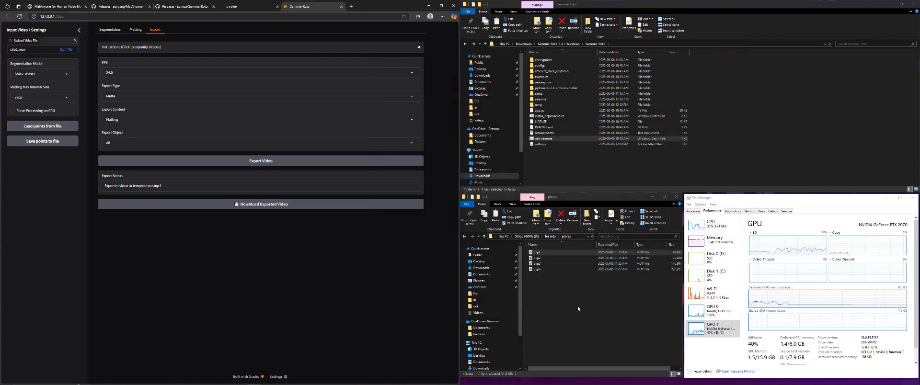
- Open the original clip1 in the media player for comparison and close it again
{"action": "double_click", "coordinate": [536, 253]}
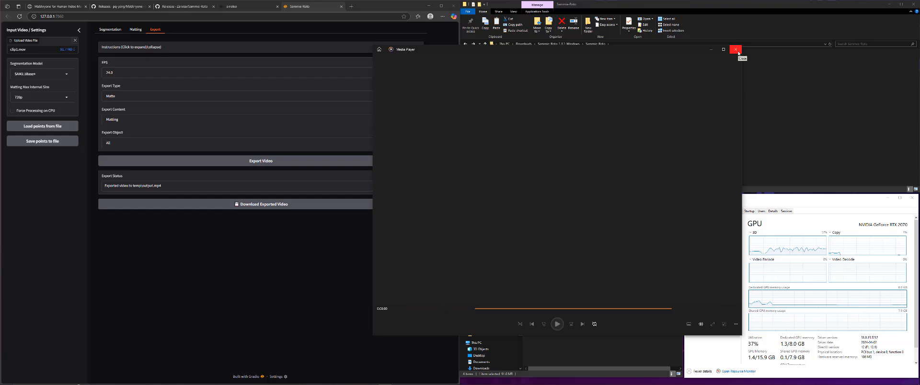
{"action": "left_click", "coordinate": [736, 49]}
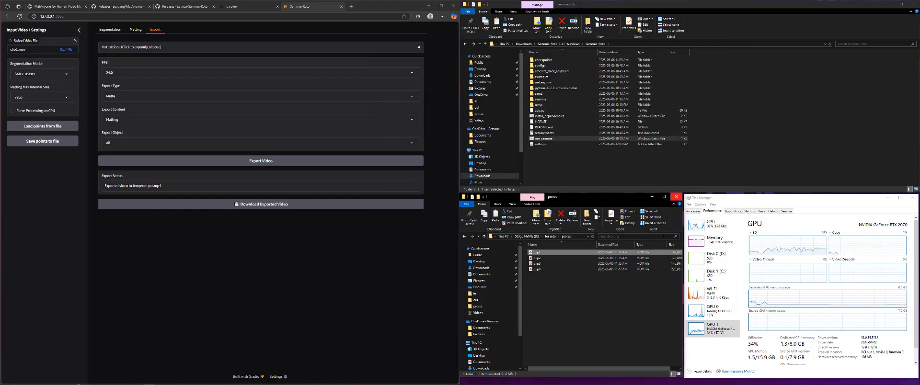
{"action": "left_click", "coordinate": [555, 340]}
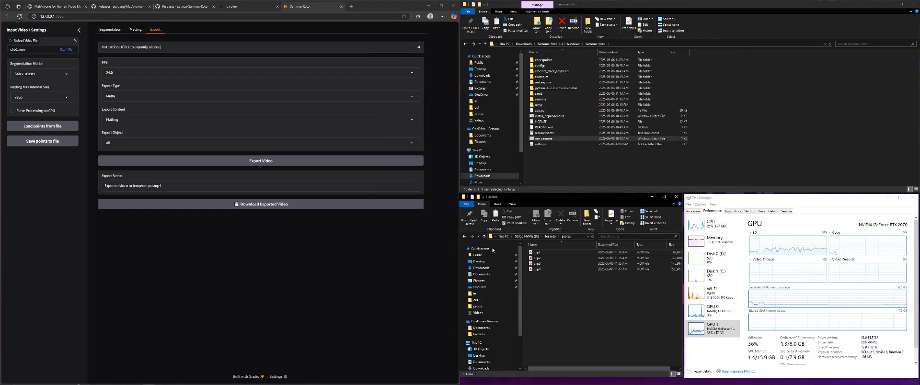
- Remove clip1 from the segmentation workspace and load clip2 as the input video
{"action": "left_click", "coordinate": [106, 30]}
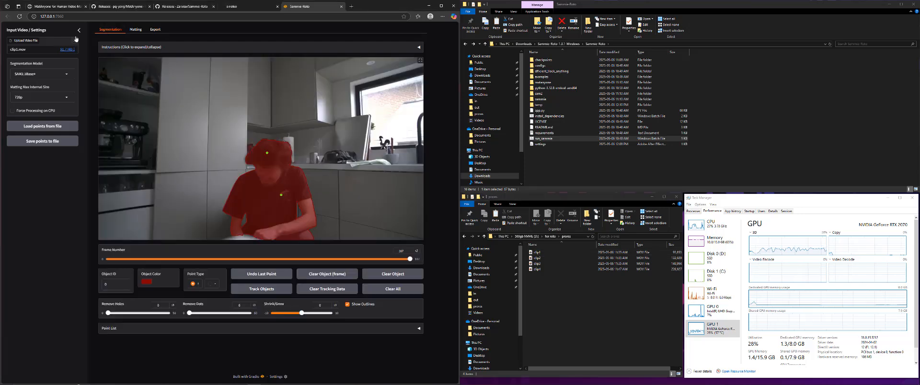
{"action": "left_click", "coordinate": [74, 40]}
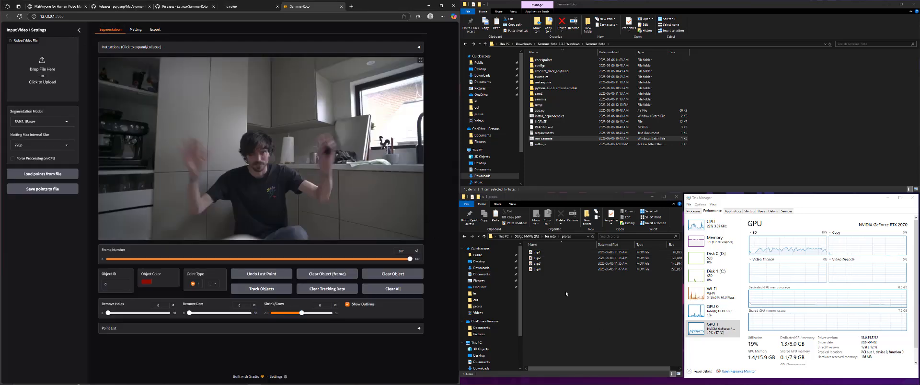
{"action": "left_click", "coordinate": [537, 269]}
{"action": "left_click_drag", "start_coordinate": [537, 257], "coordinate": [66, 85]}
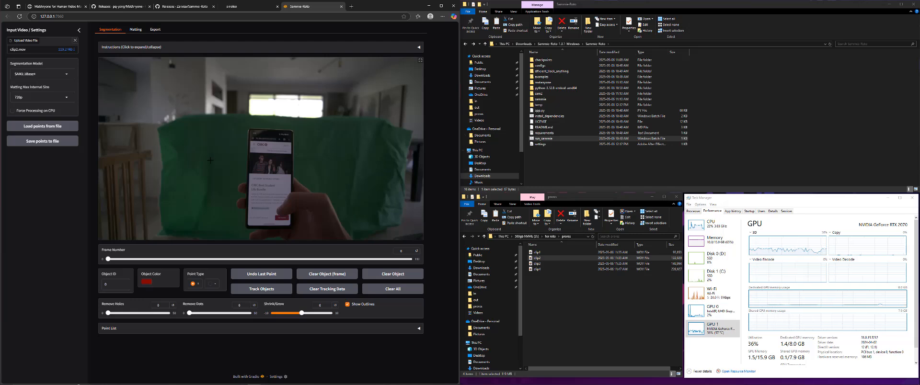
- Mark the hand holding the phone with a point on frame 0, and run matting from its segmentation mask
{"action": "left_click", "coordinate": [323, 199]}
{"action": "left_click", "coordinate": [135, 30]}
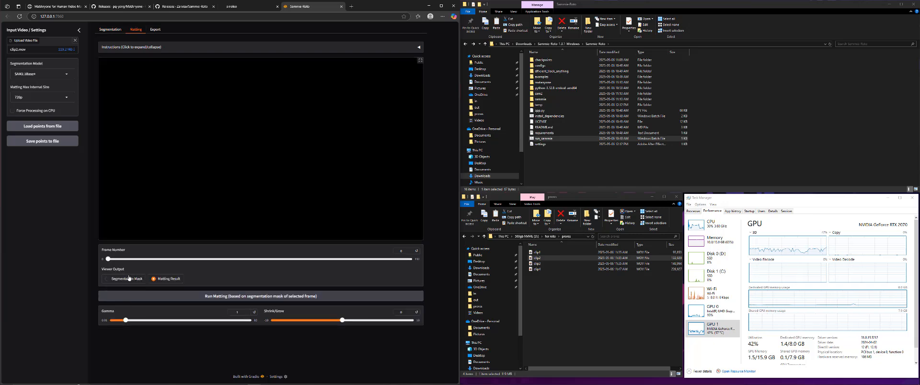
{"action": "left_click", "coordinate": [165, 302]}
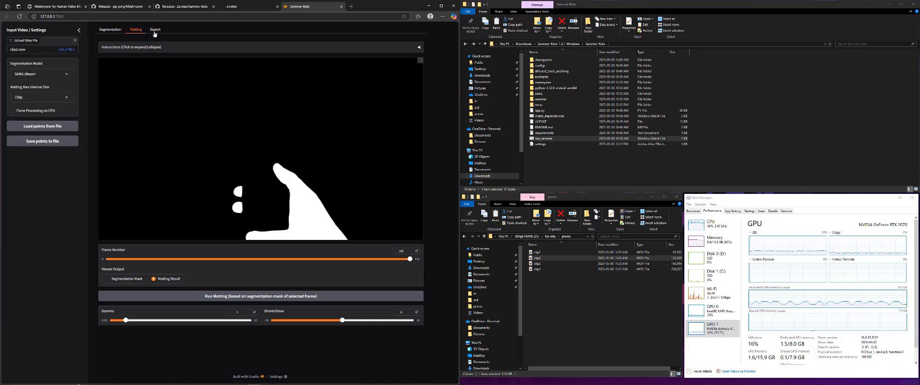
- Export the matting result of clip2 as a matte video and download the exported file
{"action": "left_click", "coordinate": [157, 30]}
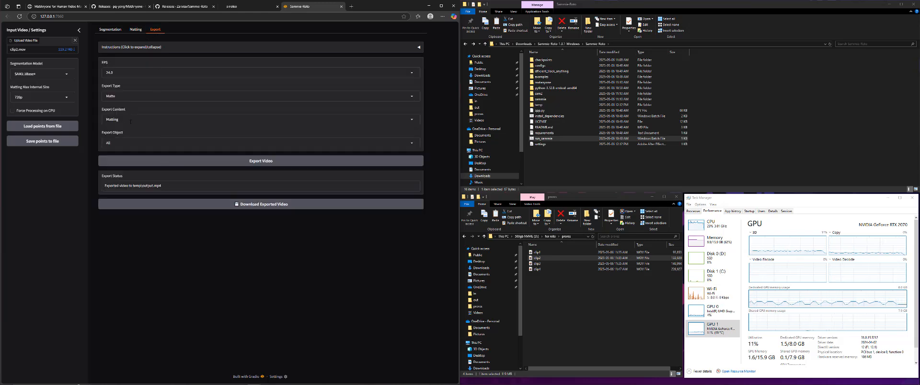
{"action": "left_click", "coordinate": [258, 161]}
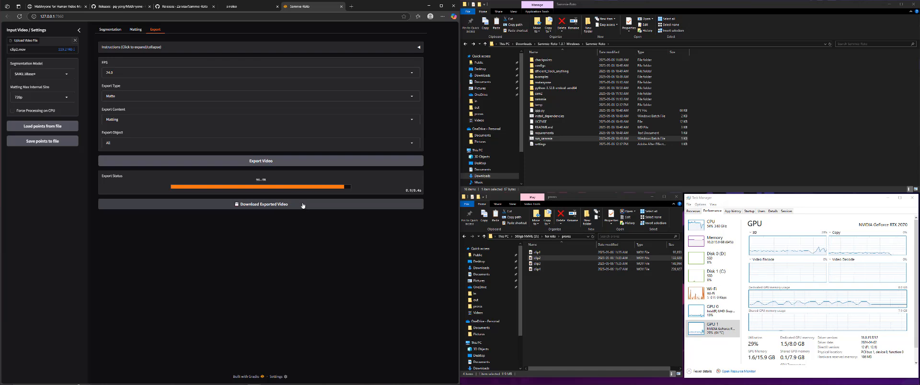
{"action": "left_click", "coordinate": [268, 204]}
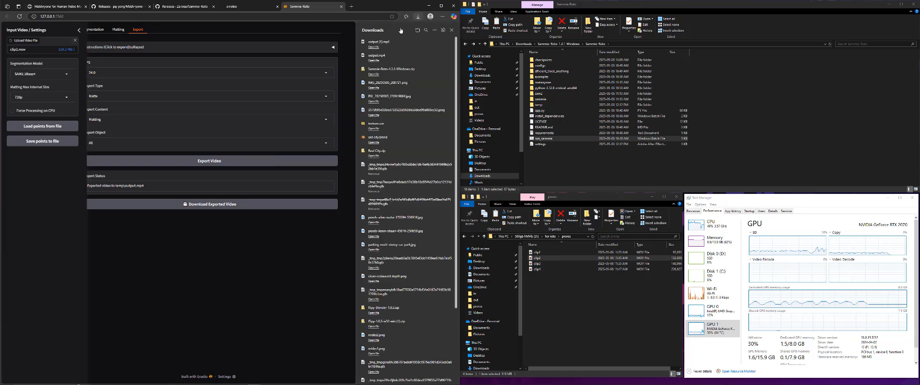
- Play the downloaded output (1) video, close the player, and review clip2's original footage around its middle frame
{"action": "left_click", "coordinate": [371, 47]}
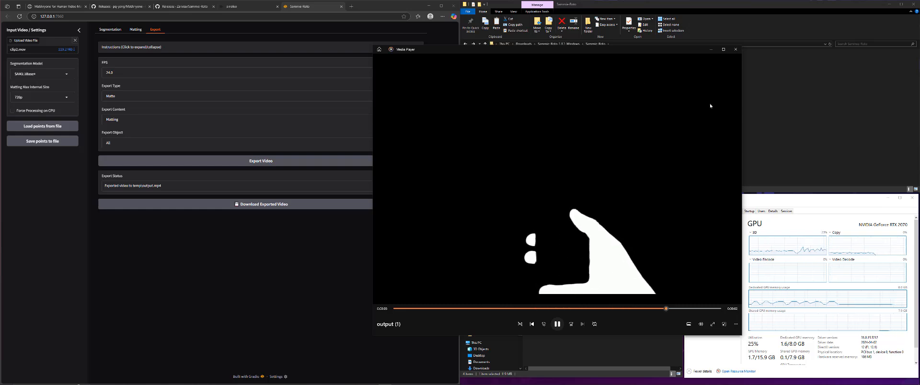
{"action": "left_click", "coordinate": [736, 50]}
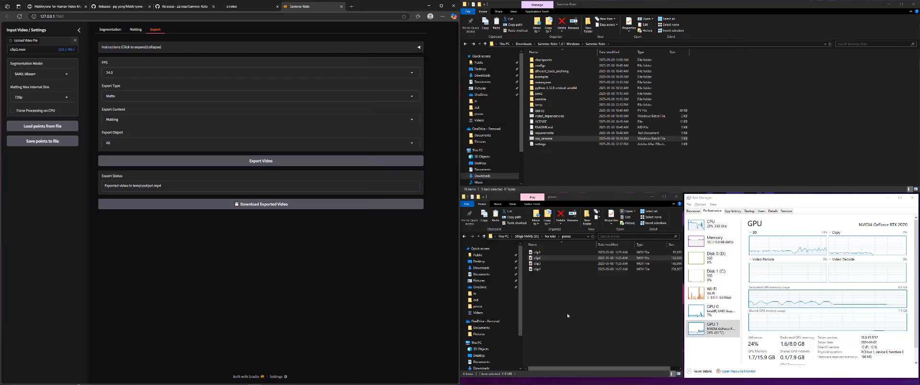
{"action": "left_click", "coordinate": [110, 29]}
{"action": "left_click_drag", "start_coordinate": [304, 258], "coordinate": [254, 260]}
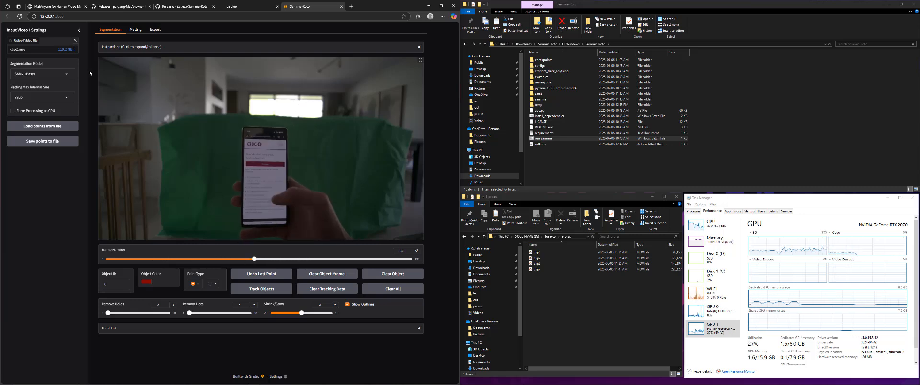
- Remove clip2 from the workspace and load clip3 as the input video
{"action": "left_click", "coordinate": [75, 40]}
{"action": "left_click_drag", "start_coordinate": [537, 264], "coordinate": [50, 78]}
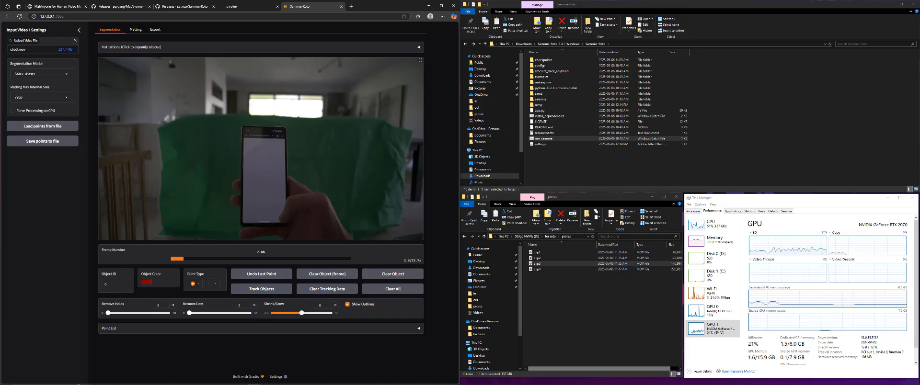
{"action": "mouse_move", "coordinate": [904, 383]}
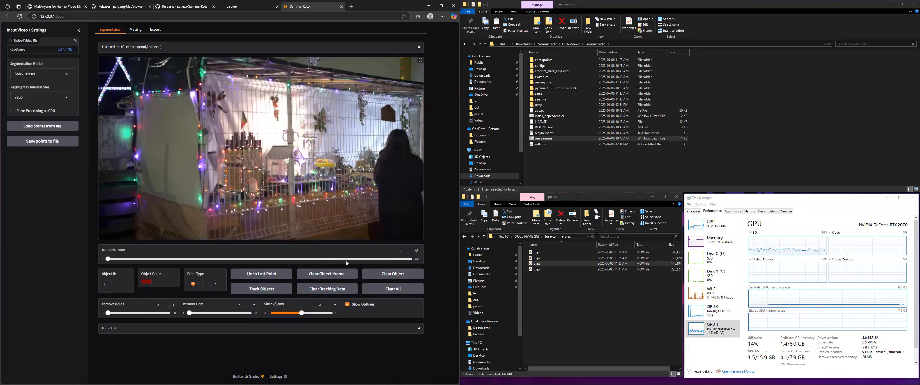
- Mark all visible people, including the held child, with points about four-fifths into clip3, and run matting from that frame's mask
{"action": "left_click", "coordinate": [347, 260]}
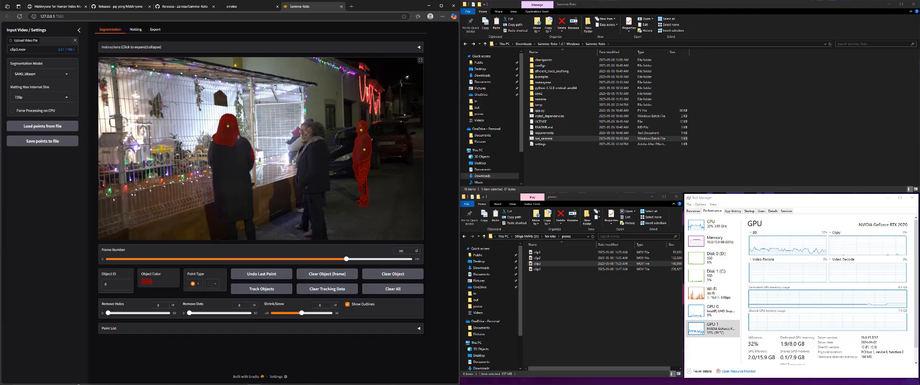
{"action": "left_click", "coordinate": [312, 133]}
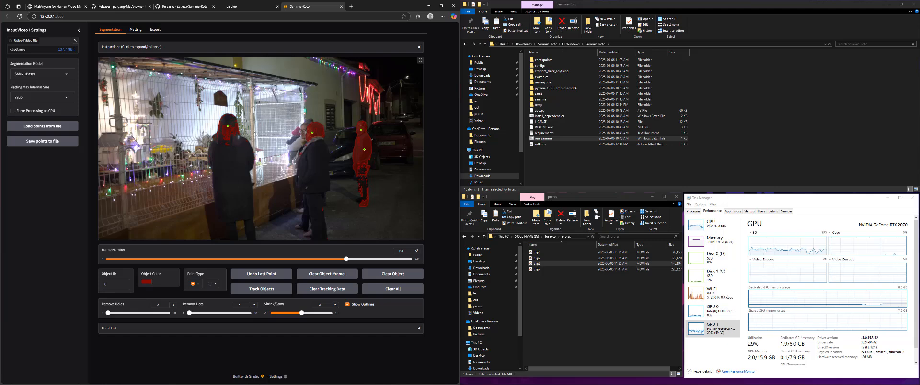
{"action": "left_click", "coordinate": [295, 132]}
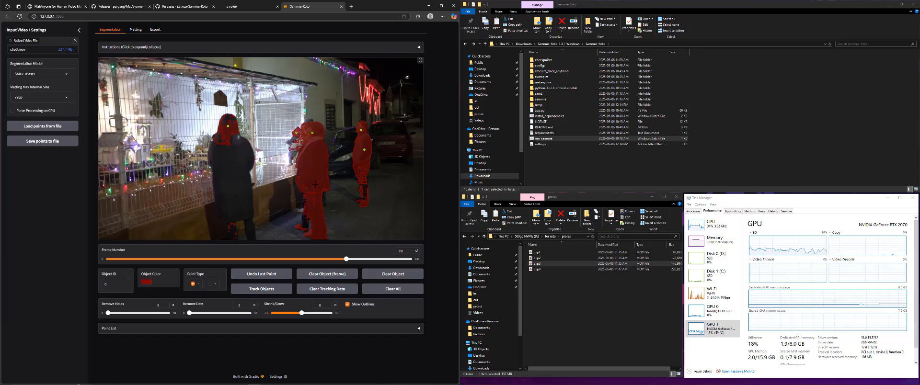
{"action": "left_click", "coordinate": [236, 179]}
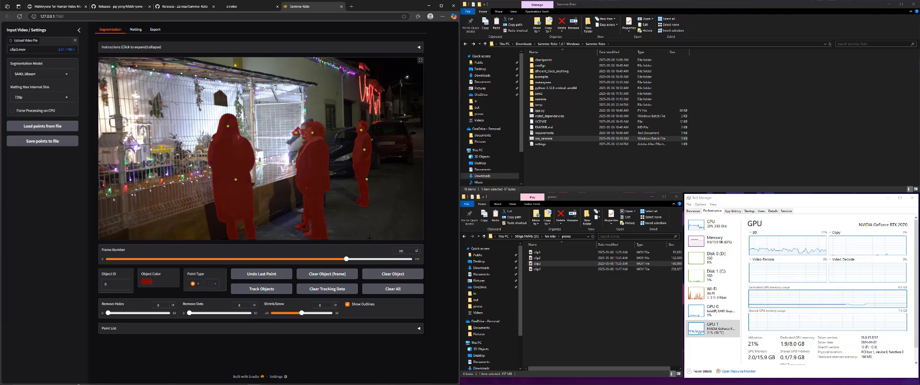
{"action": "left_click", "coordinate": [298, 144]}
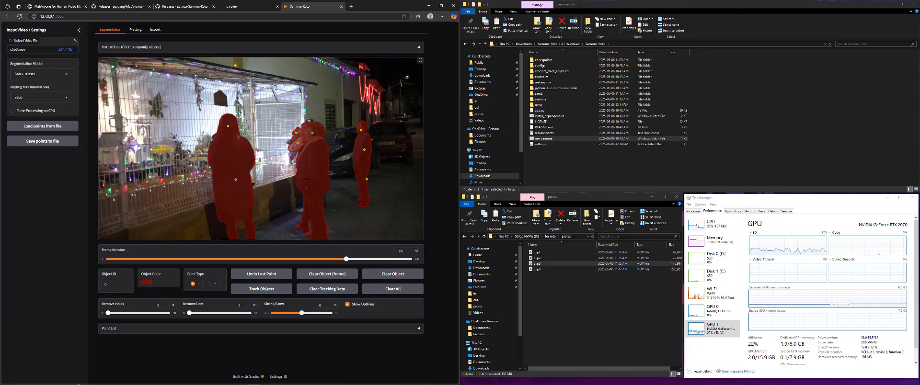
{"action": "left_click", "coordinate": [136, 30]}
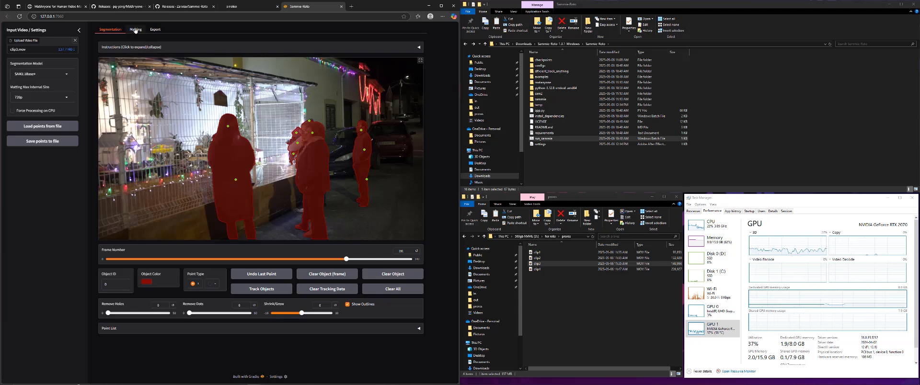
{"action": "left_click", "coordinate": [182, 300]}
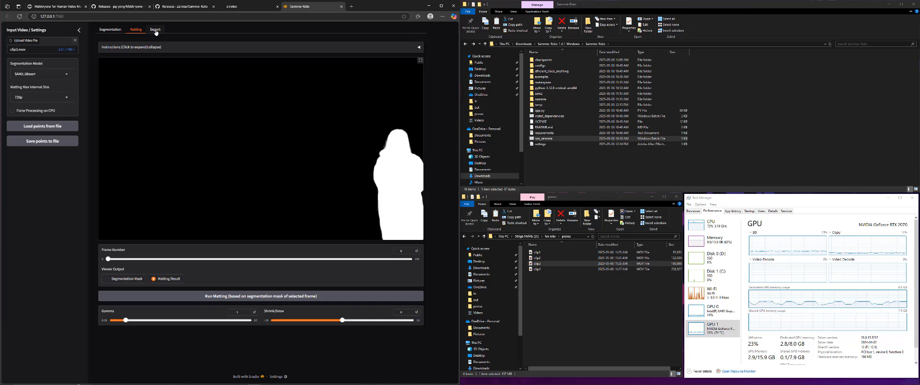
- Export the matting result of clip3 as a matte video and download the exported file
{"action": "left_click", "coordinate": [155, 31]}
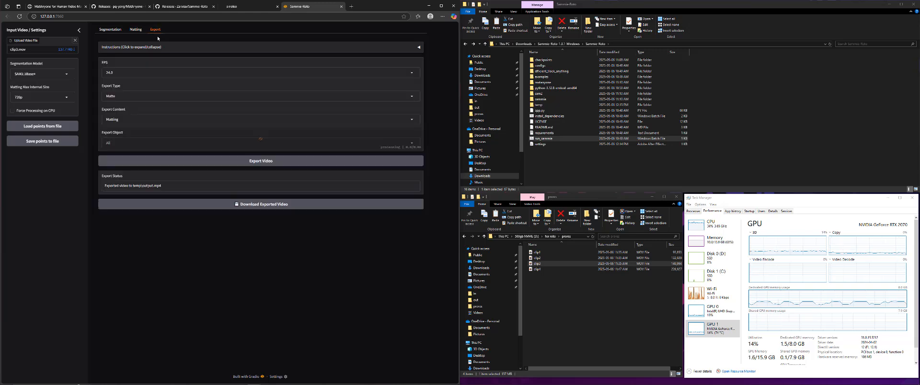
{"action": "left_click", "coordinate": [220, 163]}
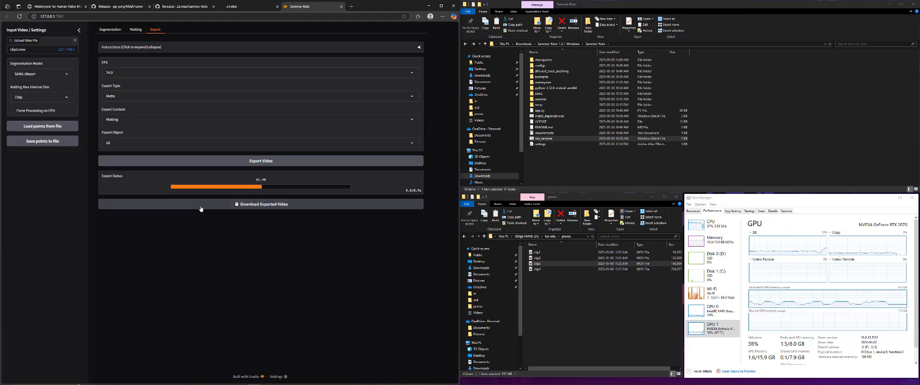
{"action": "mouse_move", "coordinate": [895, 383]}
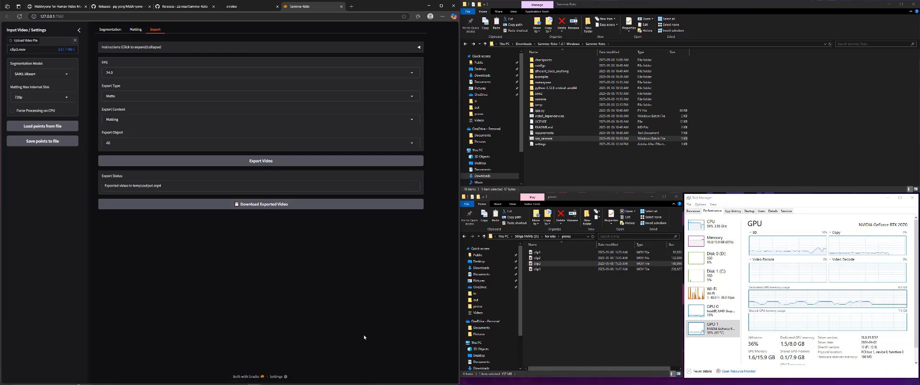
{"action": "left_click", "coordinate": [249, 205]}
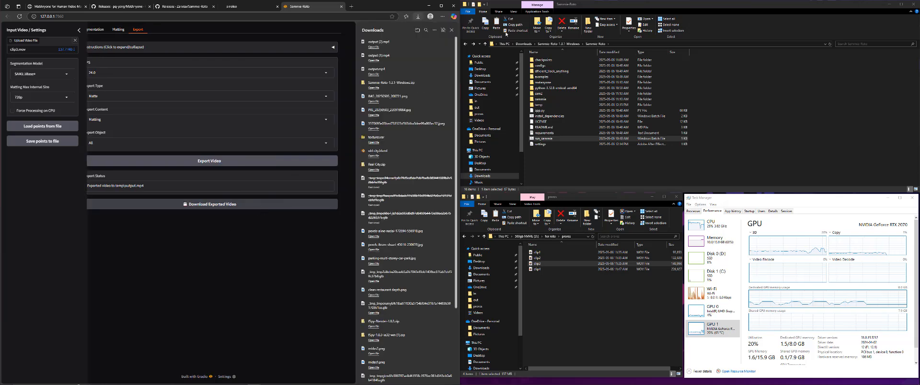
{"action": "left_click", "coordinate": [214, 205]}
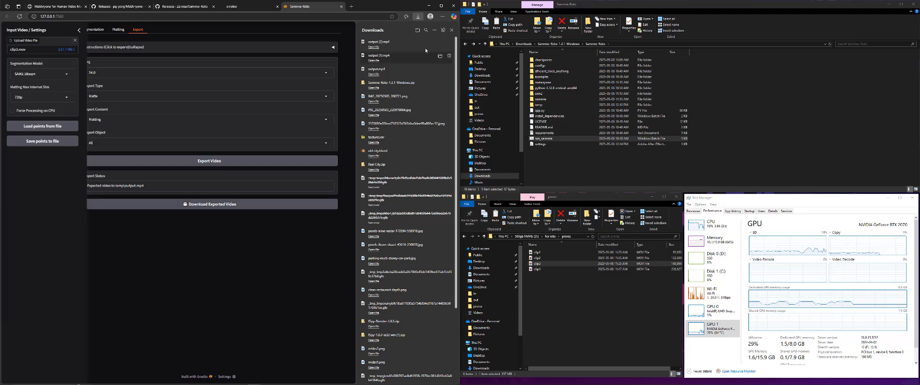
- Play the downloaded output (2) video to check the people's matte, and close the player
{"action": "left_click", "coordinate": [452, 30]}
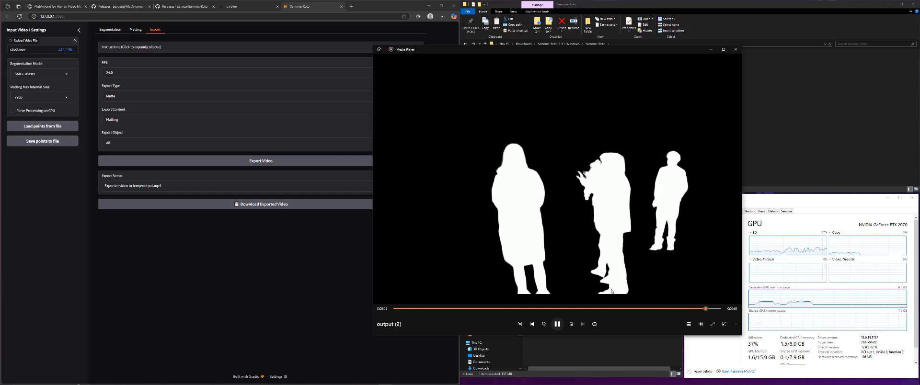
{"action": "left_click", "coordinate": [735, 49]}
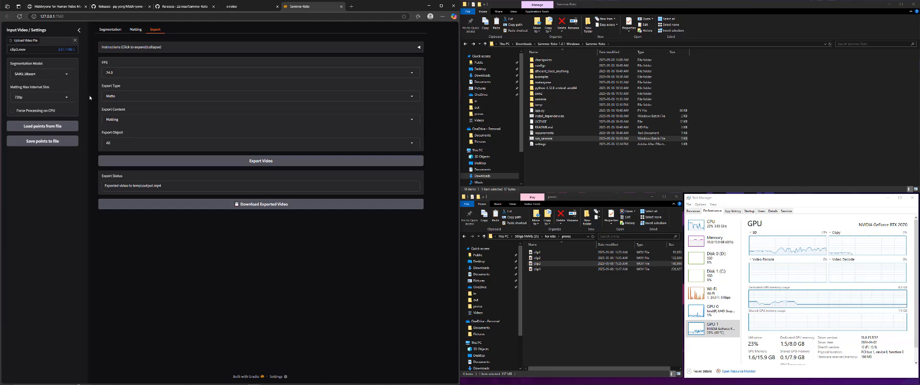
- Remove clip3 from the workspace and load clip4 as the input video
{"action": "left_click", "coordinate": [76, 40]}
{"action": "left_click", "coordinate": [532, 284]}
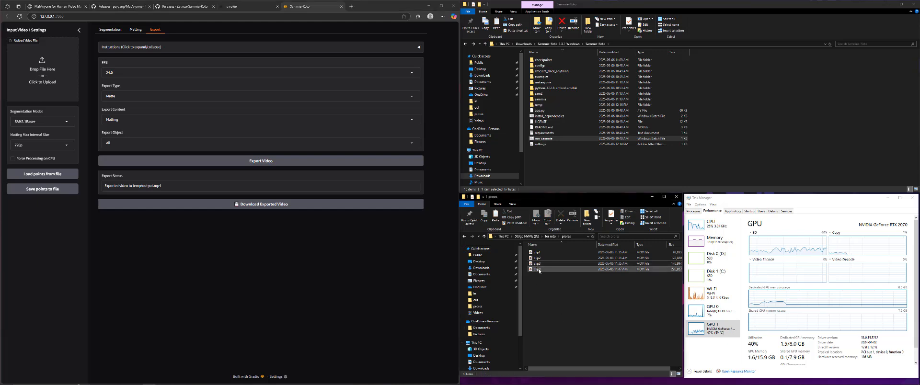
{"action": "left_click_drag", "start_coordinate": [539, 271], "coordinate": [21, 75]}
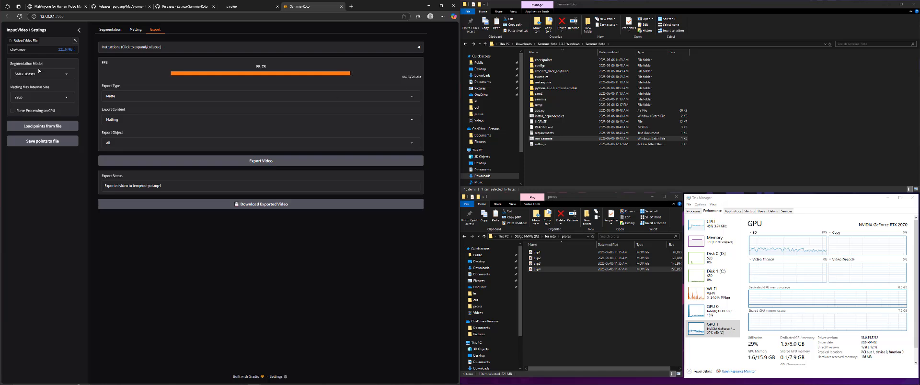
- Try matting the cat in clip4 from a point marked on frame 0, and cancel the run
{"action": "left_click", "coordinate": [107, 30]}
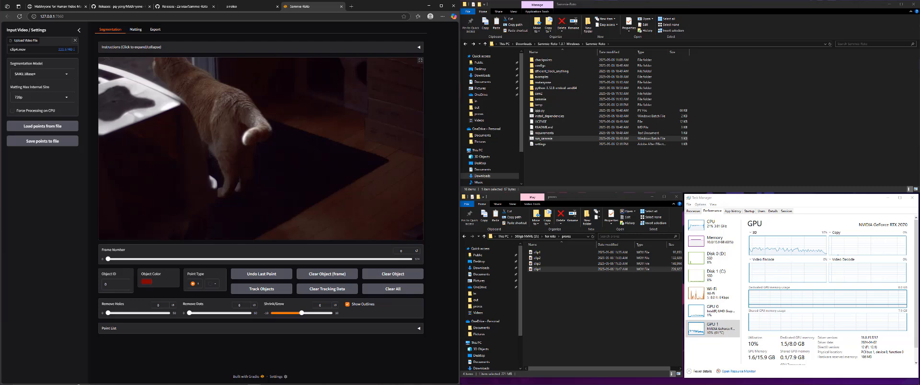
{"action": "left_click", "coordinate": [228, 103]}
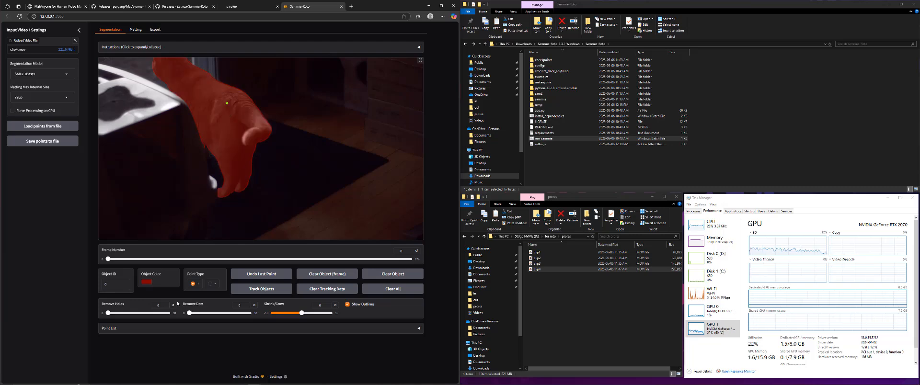
{"action": "left_click", "coordinate": [136, 29]}
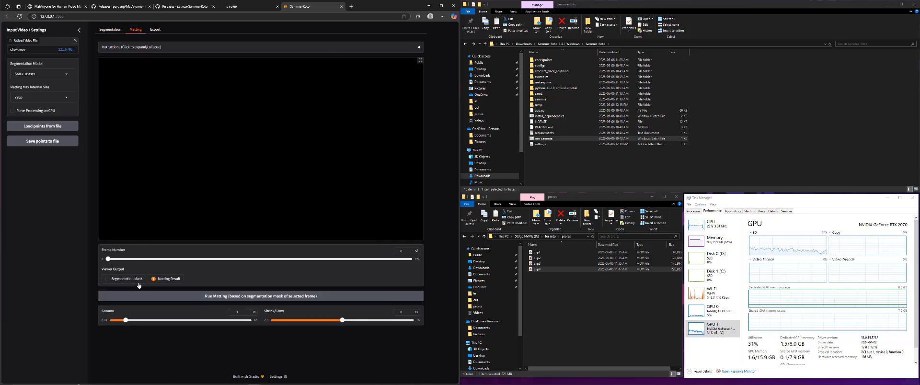
{"action": "left_click", "coordinate": [158, 297]}
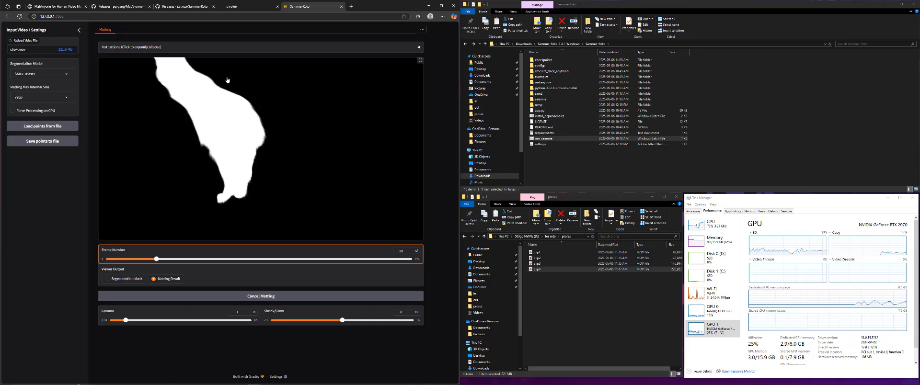
{"action": "left_click", "coordinate": [235, 299]}
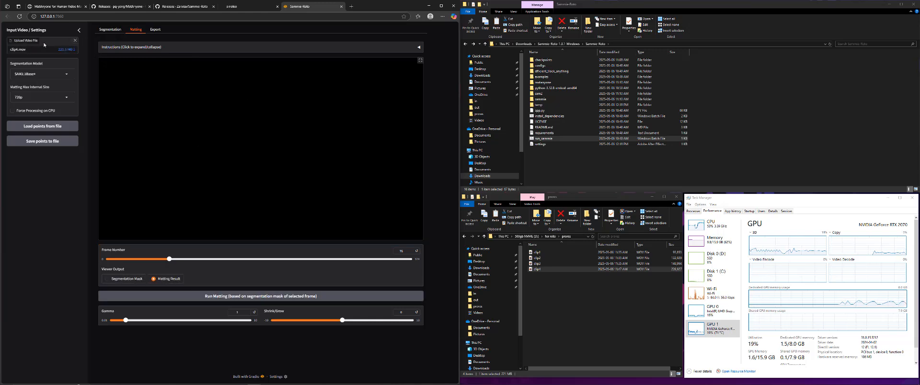
- Remove clip4 from the workspace and load clip2 again as the input video
{"action": "left_click", "coordinate": [75, 40]}
{"action": "left_click", "coordinate": [541, 263]}
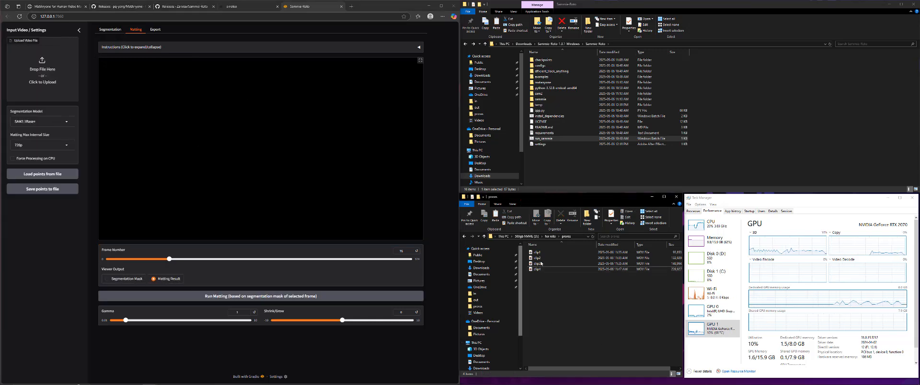
{"action": "left_click", "coordinate": [536, 259]}
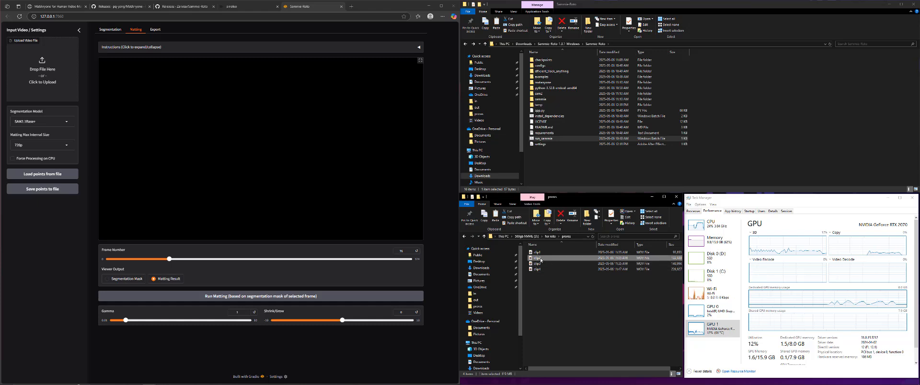
{"action": "left_click_drag", "start_coordinate": [541, 260], "coordinate": [56, 62]}
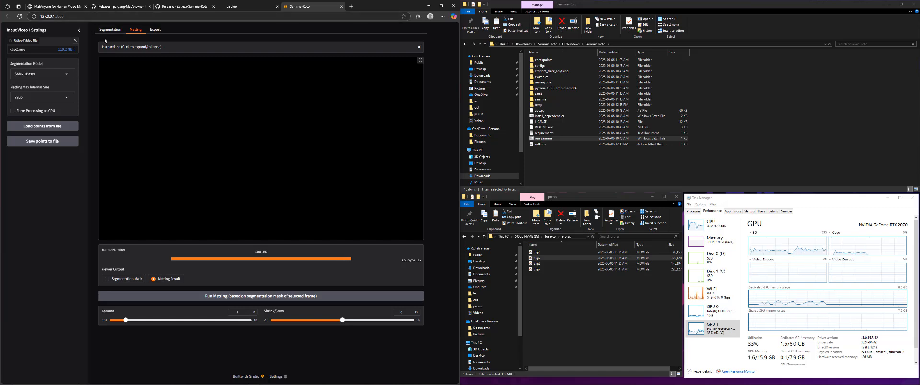
- Mark both the hand and the phone with points on frame 0 of clip2
{"action": "left_click", "coordinate": [110, 29]}
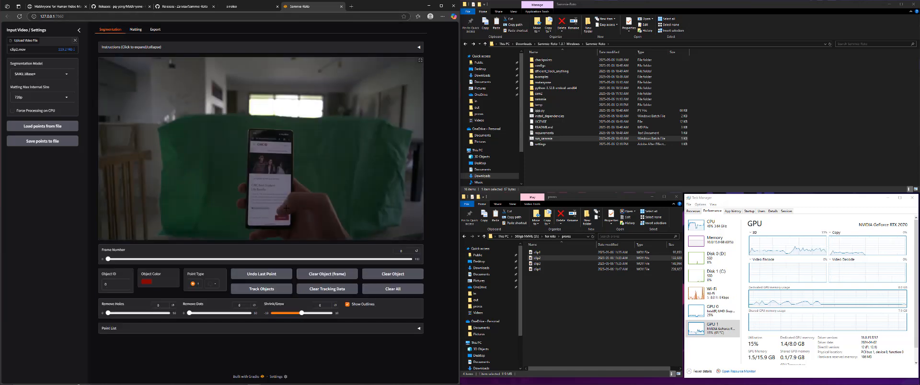
{"action": "left_click", "coordinate": [307, 202]}
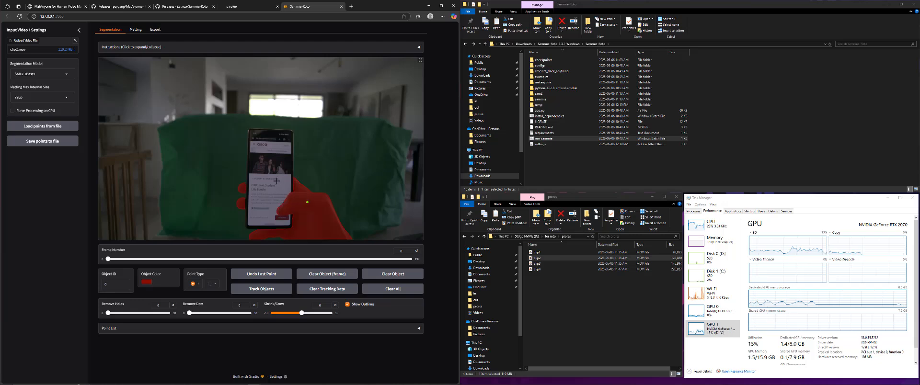
{"action": "left_click", "coordinate": [265, 131]}
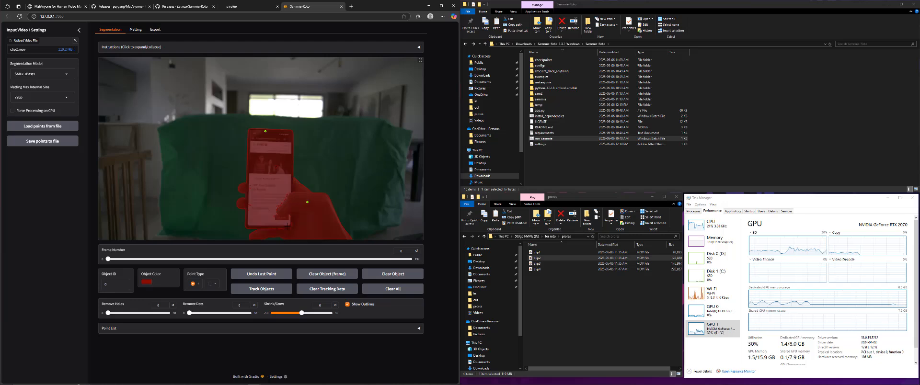
- Try matting clip2 from the combined hand and phone mask of frame 0, and cancel the run
{"action": "left_click", "coordinate": [136, 30]}
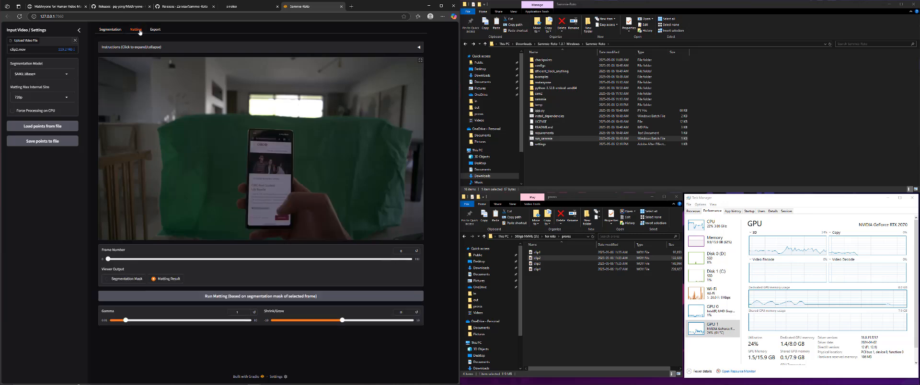
{"action": "left_click", "coordinate": [193, 299]}
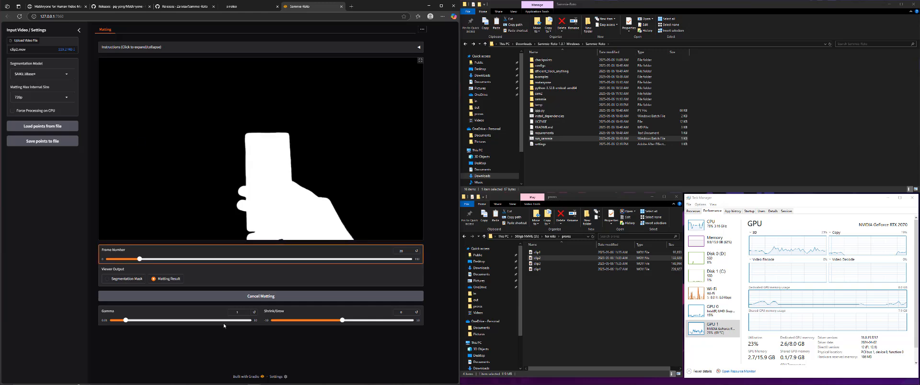
{"action": "left_click", "coordinate": [211, 300]}
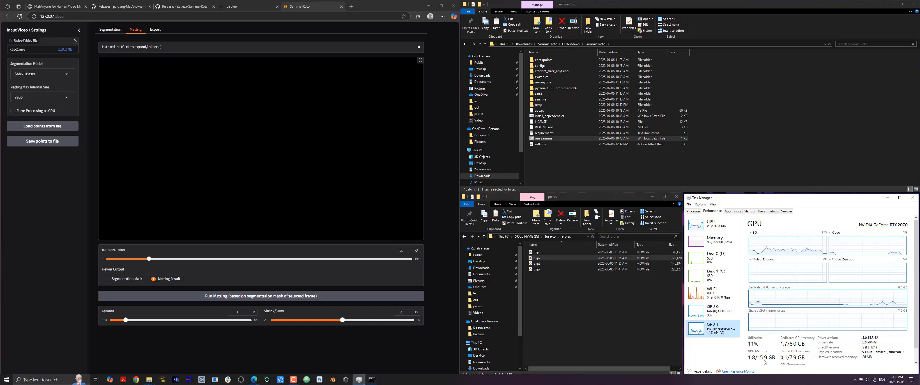
{"action": "left_click", "coordinate": [598, 306]}
{"action": "left_click", "coordinate": [746, 119]}
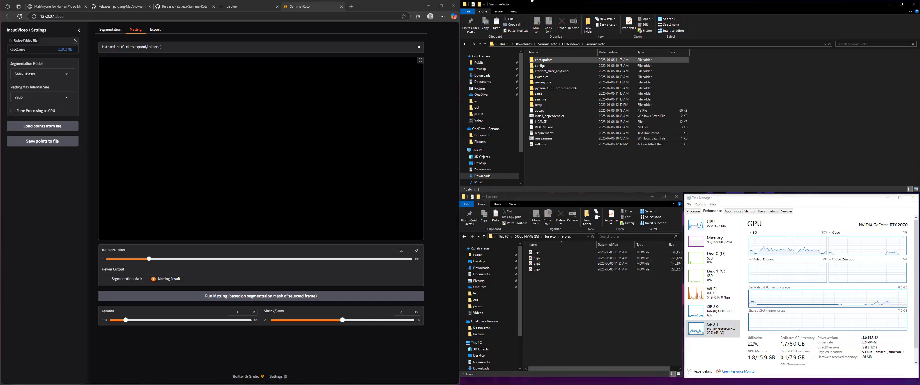